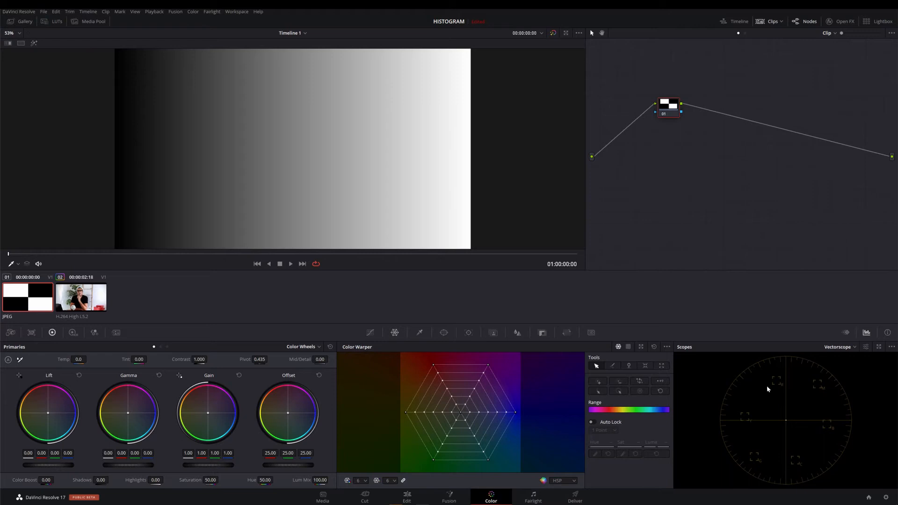
# Detach the scopes into a floating window, move it clear of the color palettes and enlarge it.
pyautogui.click(853, 349)
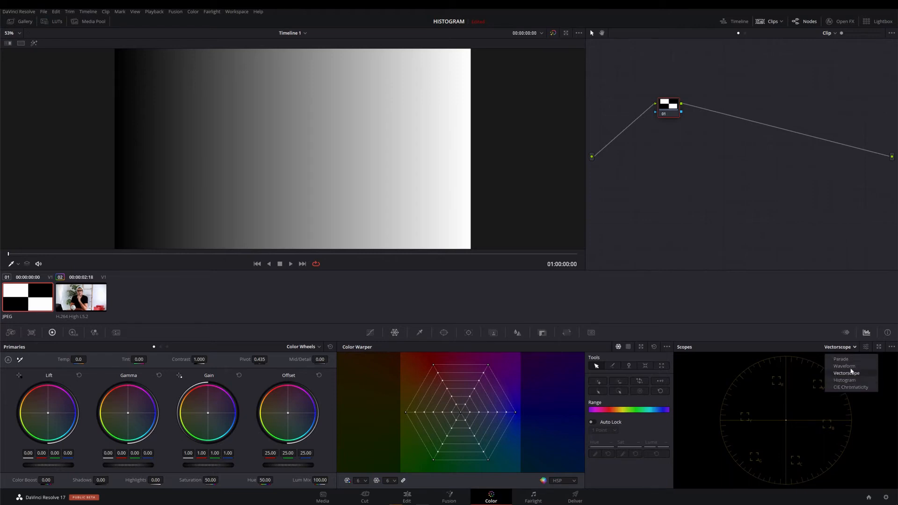
pyautogui.click(878, 346)
pyautogui.click(879, 346)
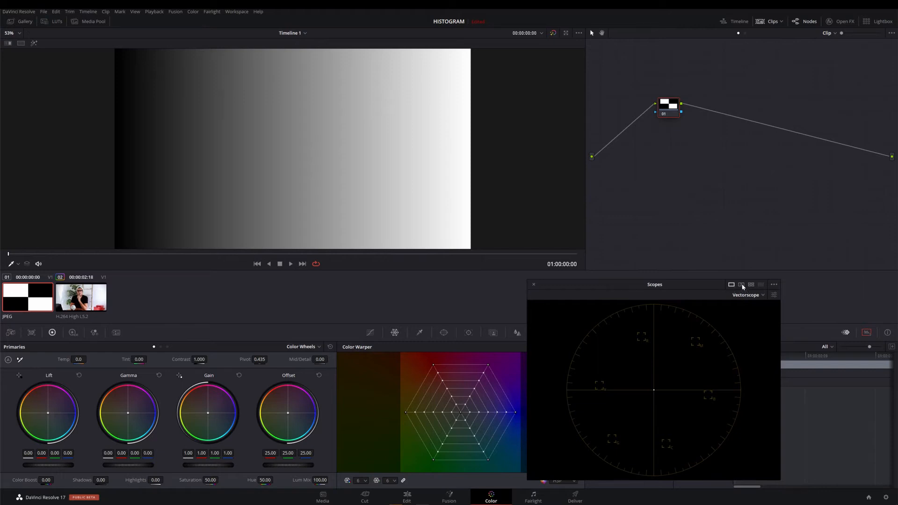
pyautogui.moveTo(696, 285); pyautogui.dragTo(594, 145)
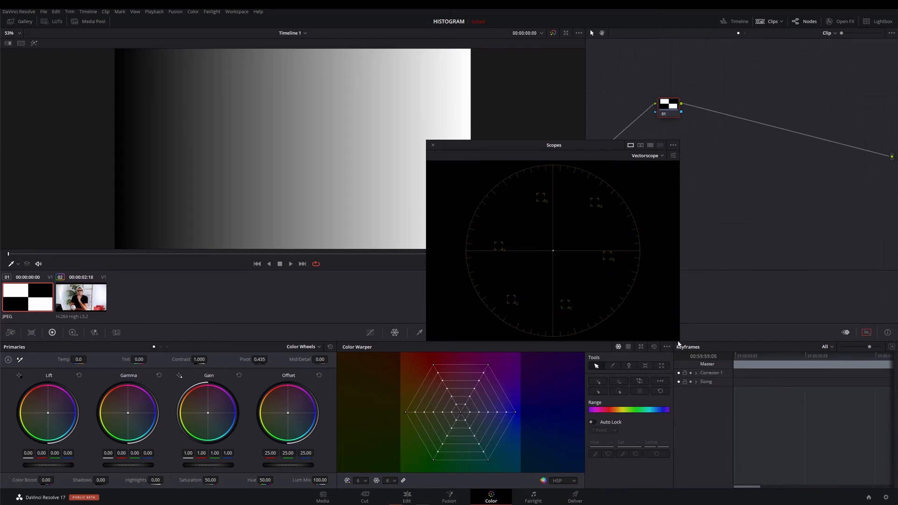
pyautogui.moveTo(678, 344); pyautogui.dragTo(797, 429)
# Switch the scopes window to the four-scope layout and set its first scope to Parade.
pyautogui.click(756, 146)
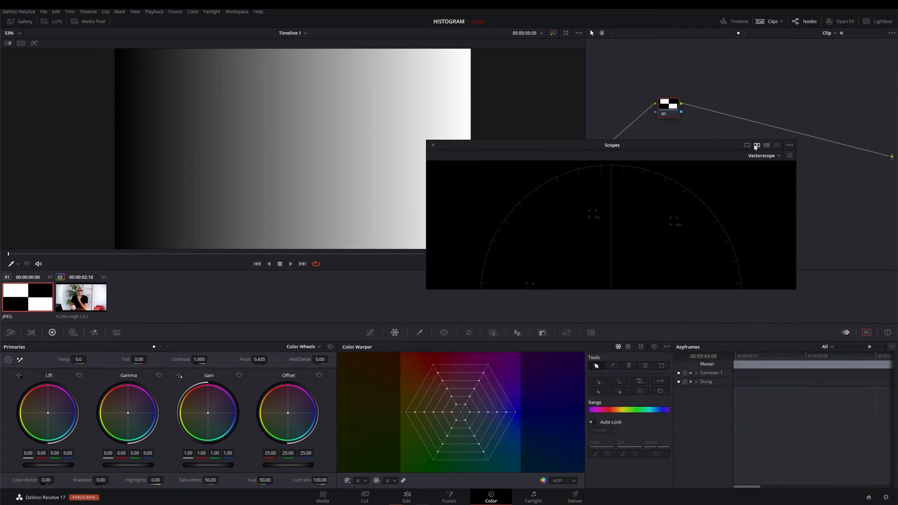
pyautogui.click(767, 146)
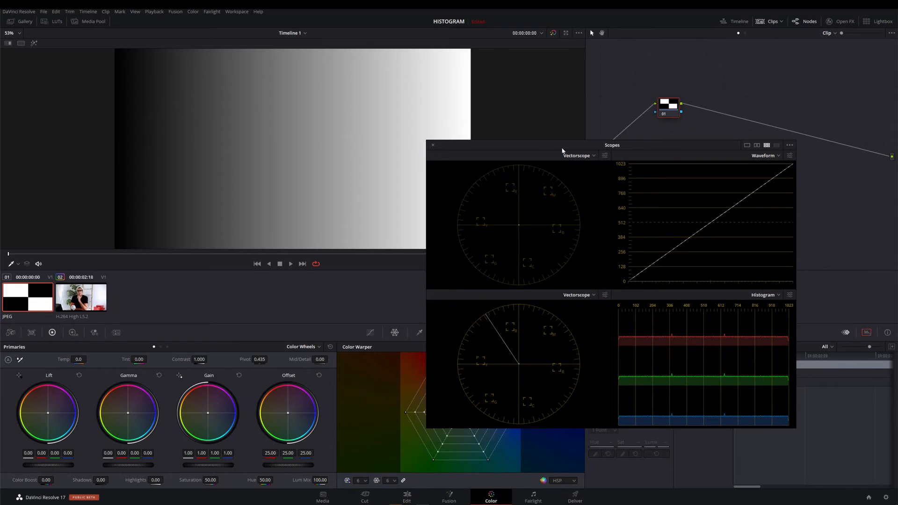
pyautogui.click(578, 155)
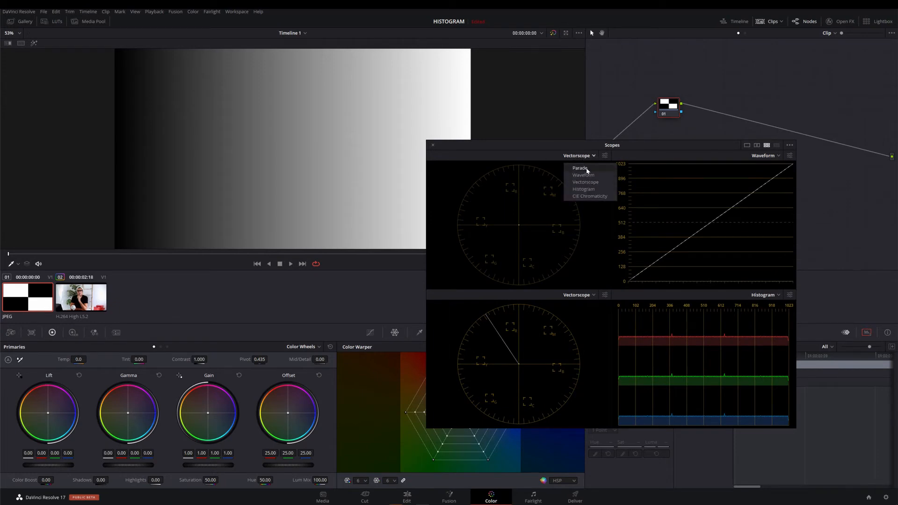
pyautogui.click(580, 168)
pyautogui.click(763, 156)
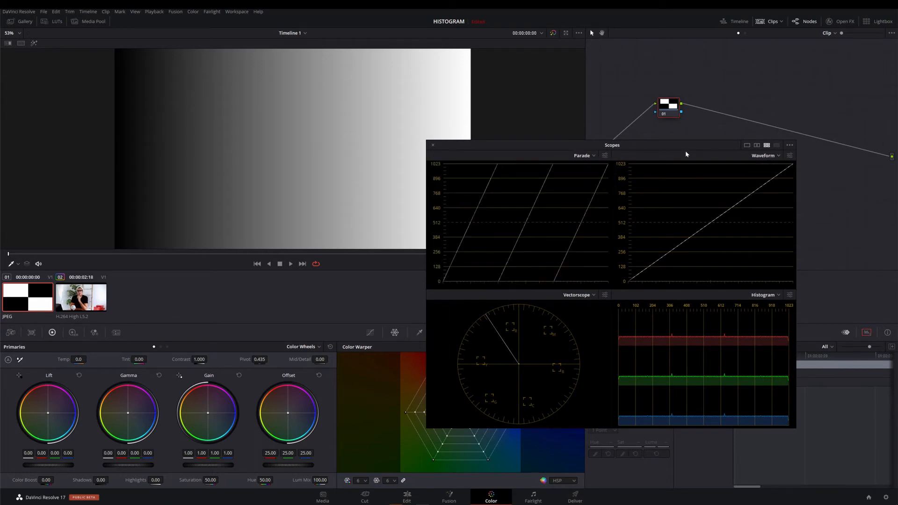
# Switch to the Edit page and reduce the scopes window to a single Waveform scope.
pyautogui.click(407, 496)
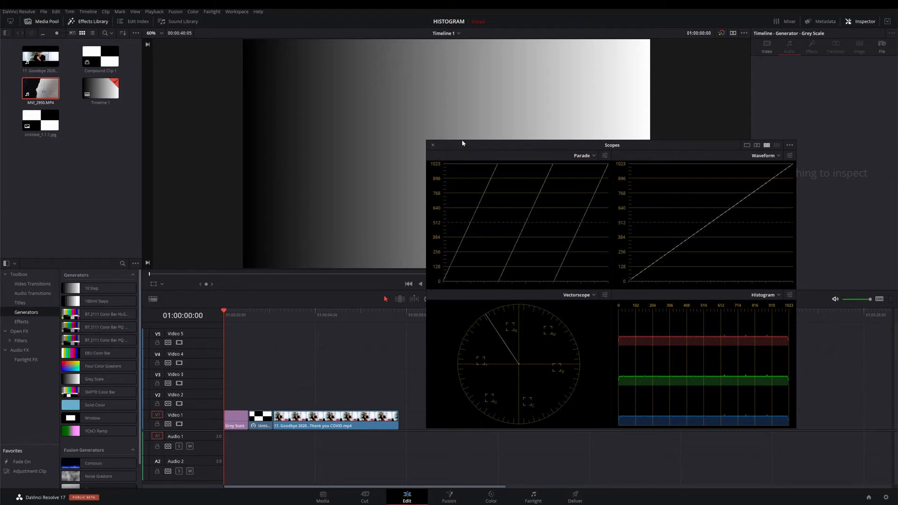
pyautogui.click(747, 145)
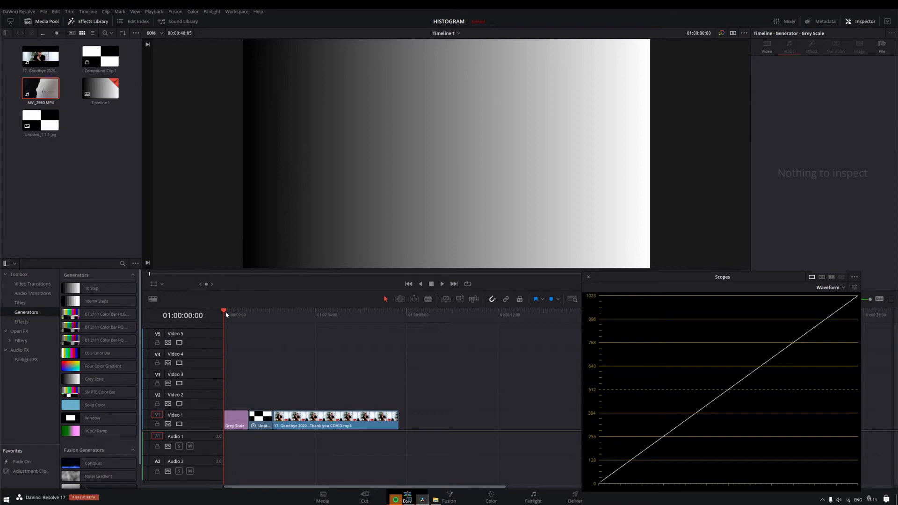
# Place the playhead on the checkerboard clip to examine its waveform, and move the scopes window beneath the viewer.
pyautogui.click(264, 315)
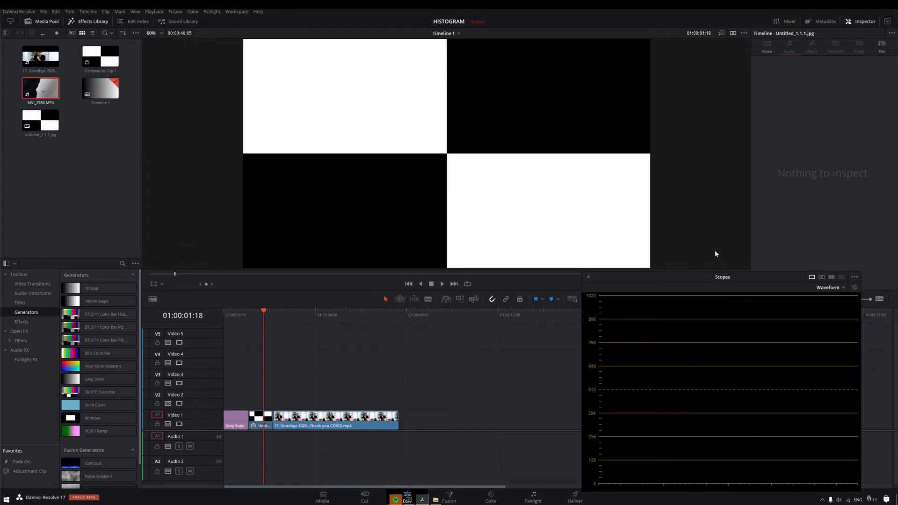
pyautogui.moveTo(711, 276); pyautogui.dragTo(439, 274)
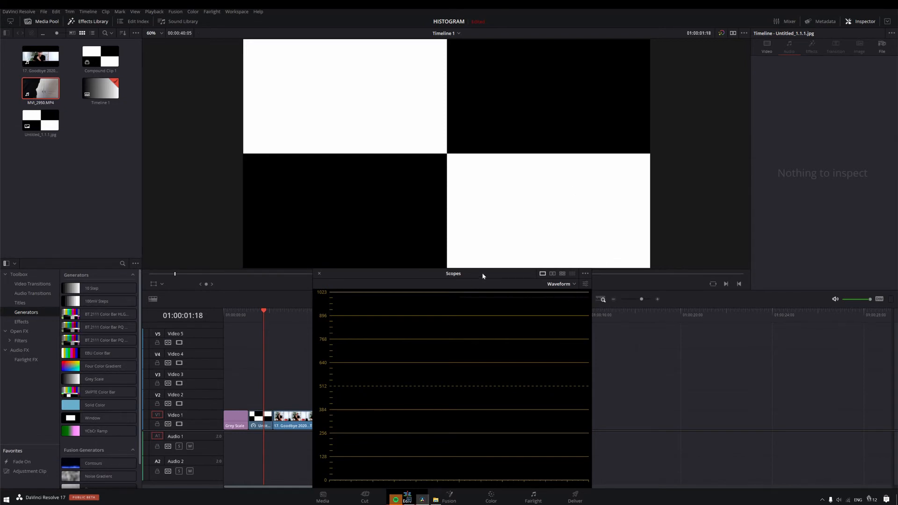
pyautogui.moveTo(481, 275); pyautogui.dragTo(484, 276)
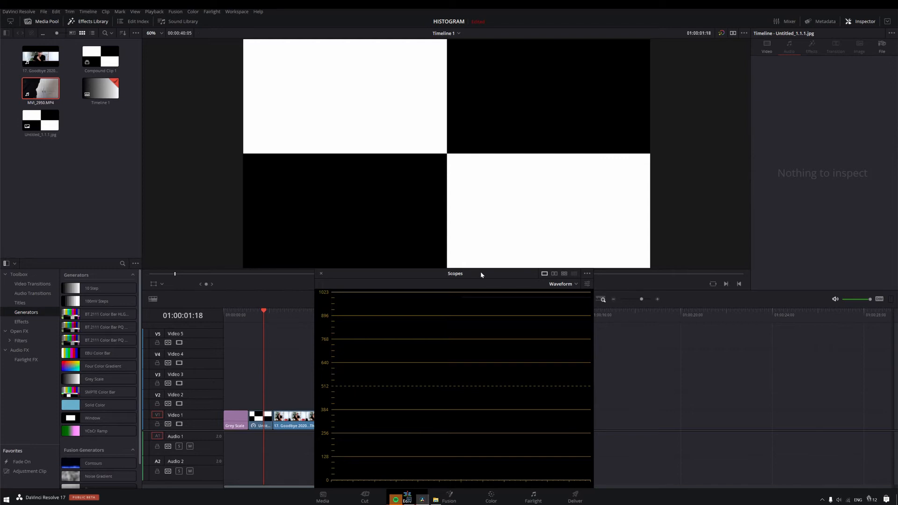
pyautogui.click(261, 311)
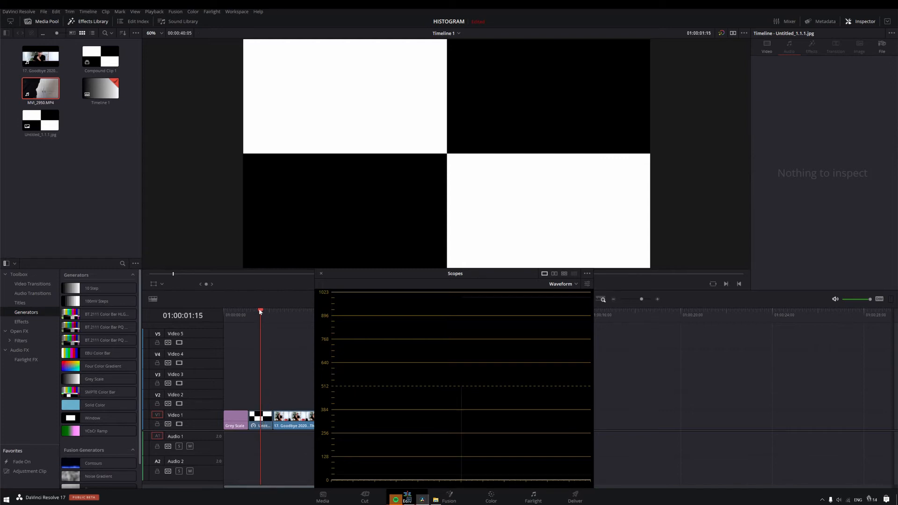
# Play the MP4 clip of the man at the desk to examine its waveform, and return the playhead to 01:00:03:04.
pyautogui.moveTo(260, 312); pyautogui.dragTo(298, 319)
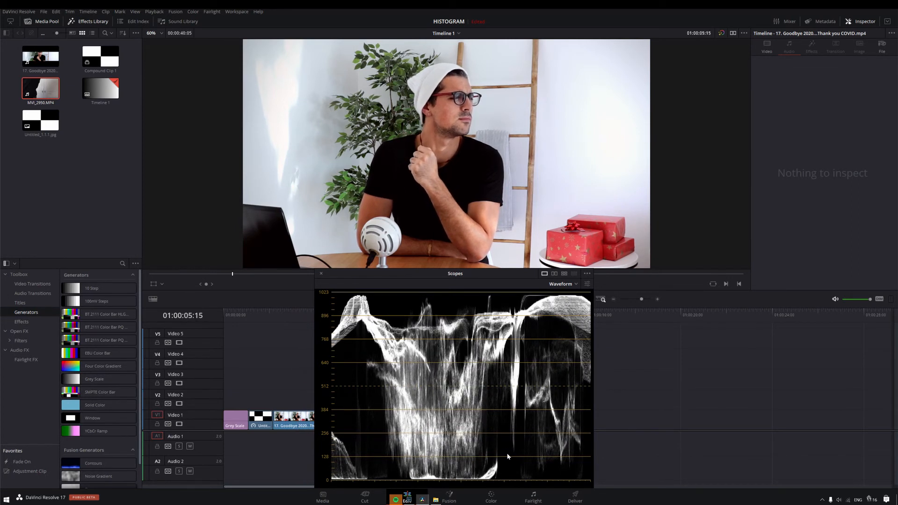
pyautogui.press('space')
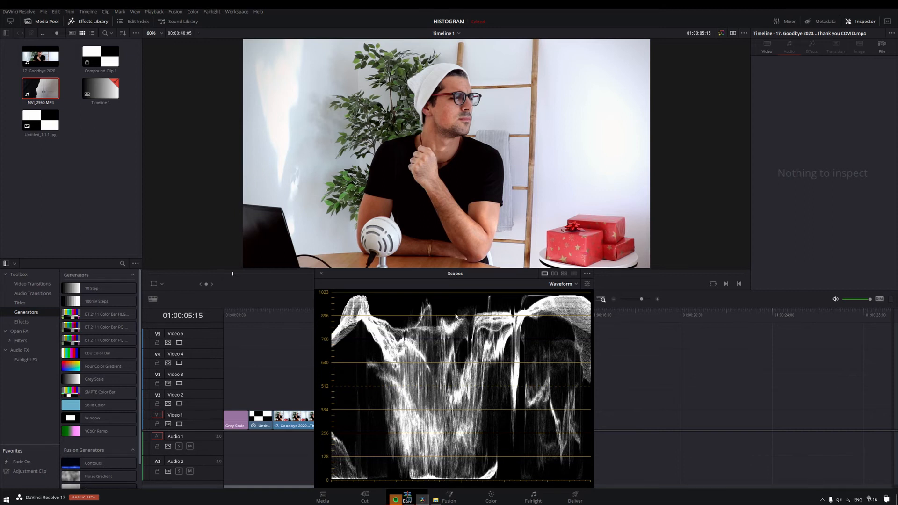
pyautogui.press('space')
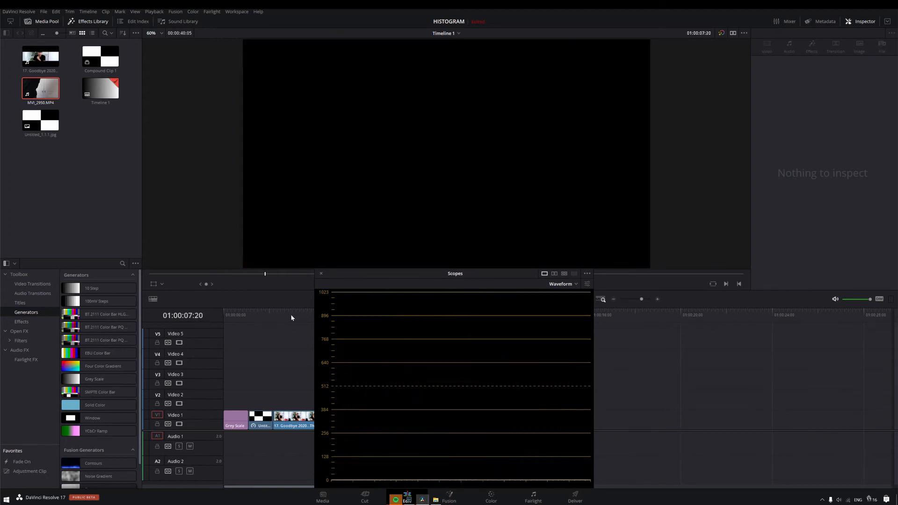
pyautogui.click(296, 313)
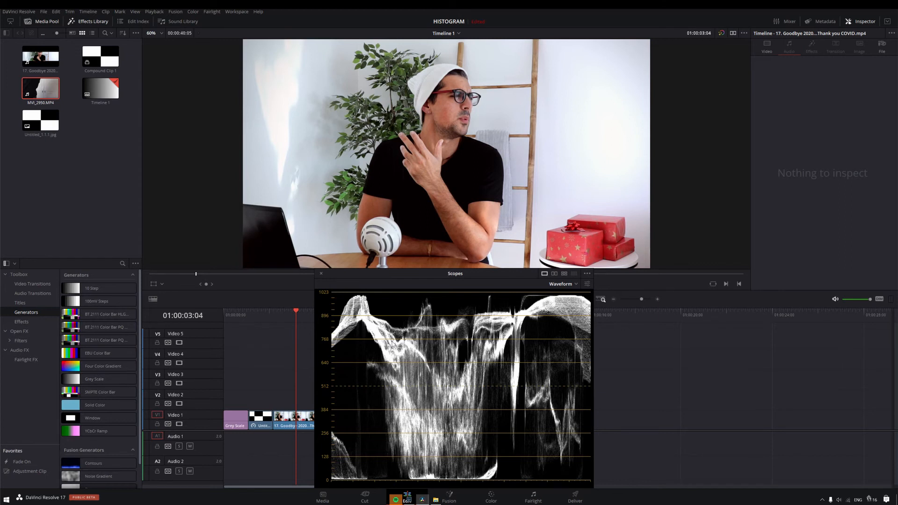
# Turn on Colorize for the Waveform scope and close its settings.
pyautogui.click(587, 285)
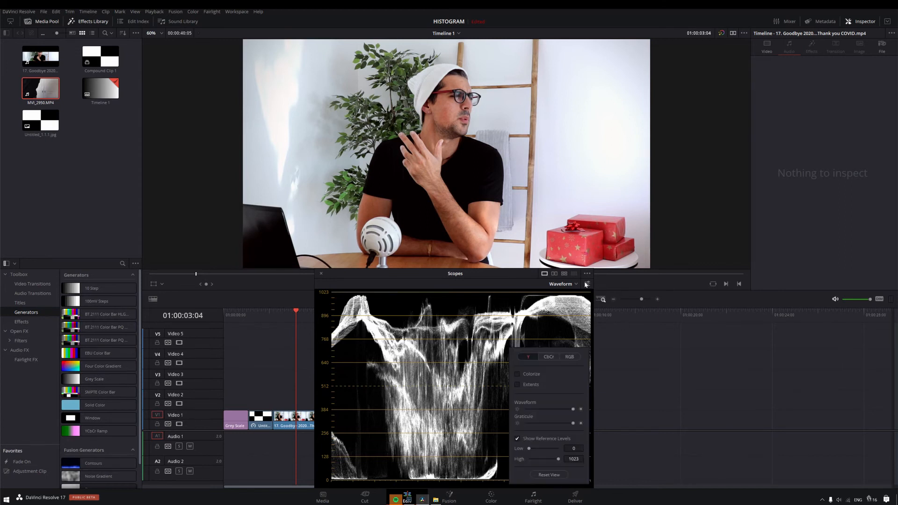
pyautogui.click(518, 374)
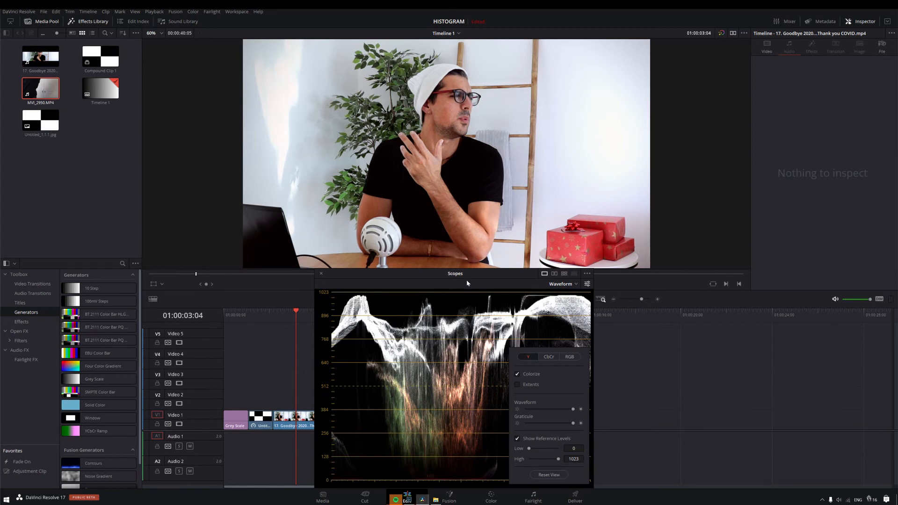
pyautogui.click(466, 280)
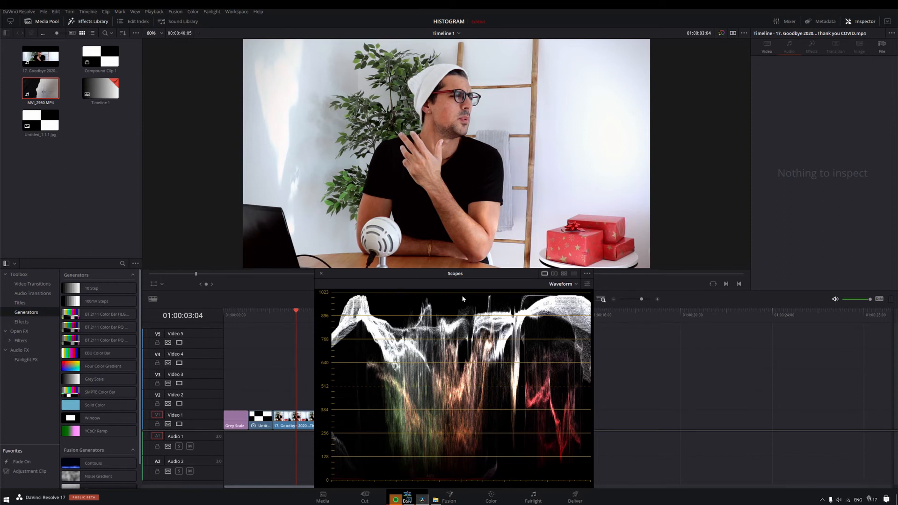
# Change the scope to Parade and switch to the Color page.
pyautogui.click(562, 285)
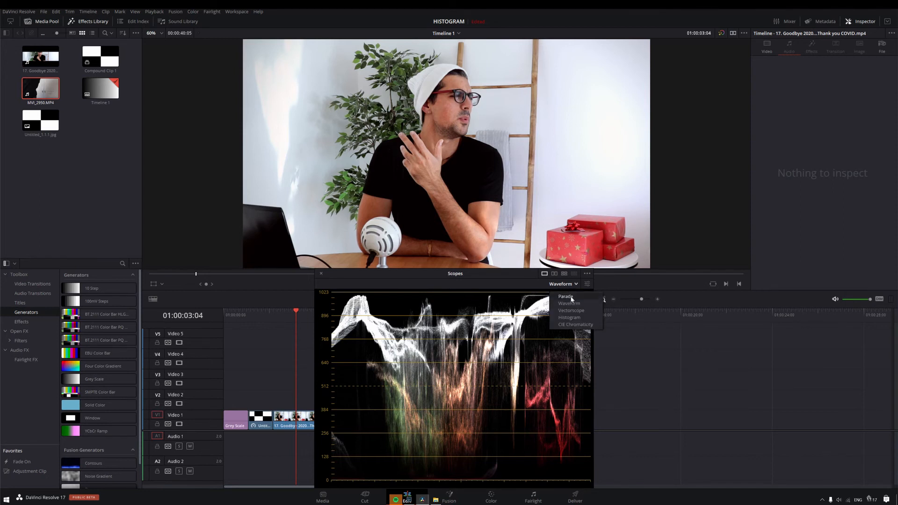
pyautogui.click(566, 297)
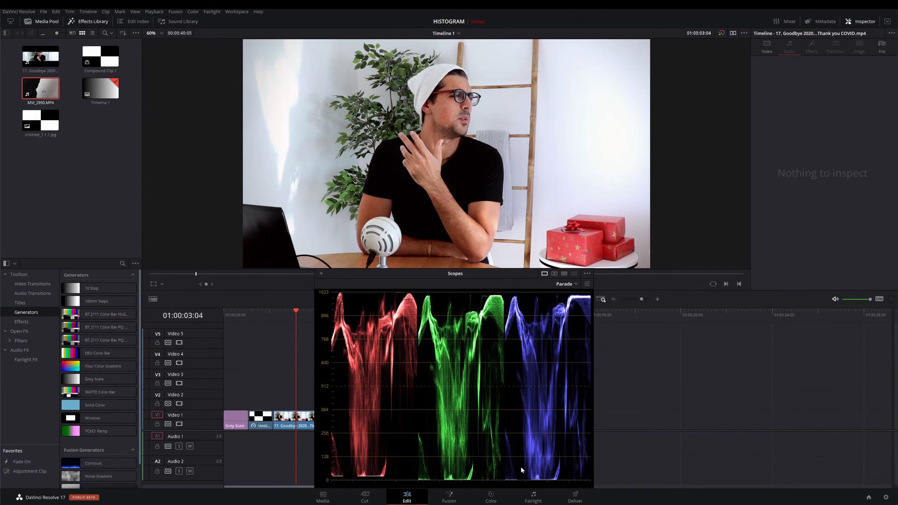
pyautogui.click(491, 497)
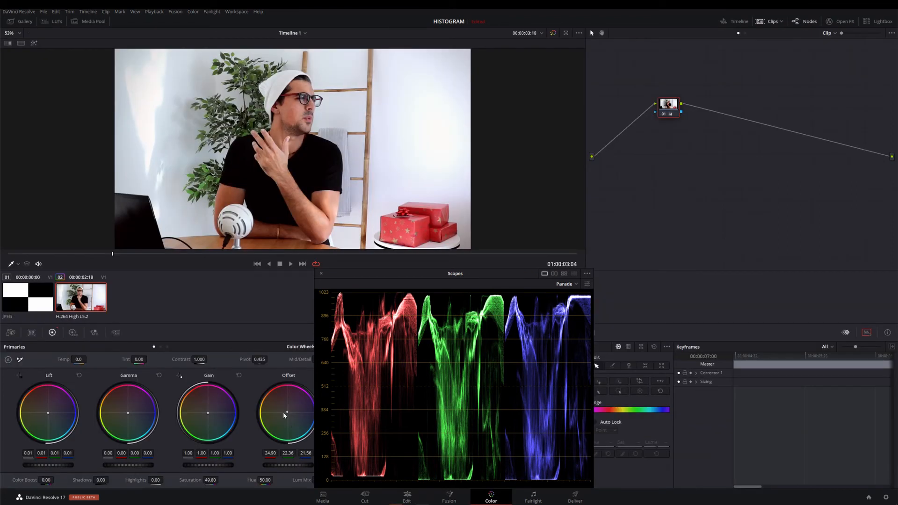
# Push the Offset balance toward red, and rebalance it on the parade to about red 23.63, green 21.31, blue 19.51.
pyautogui.moveTo(284, 414); pyautogui.dragTo(286, 407)
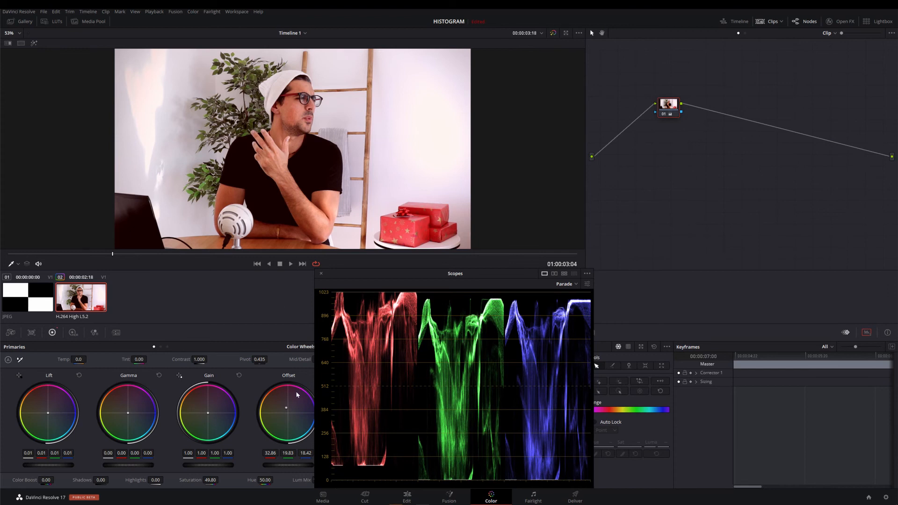
pyautogui.moveTo(286, 408); pyautogui.dragTo(286, 413)
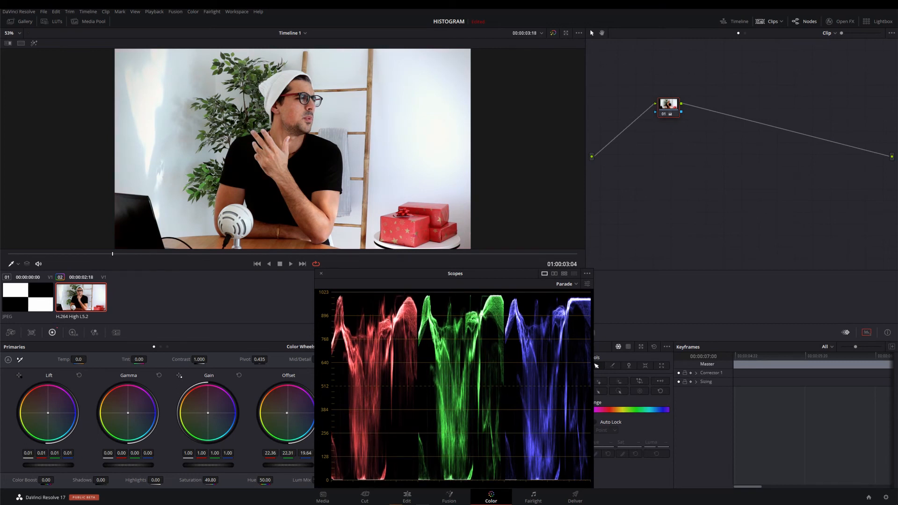
pyautogui.moveTo(287, 412); pyautogui.dragTo(287, 412)
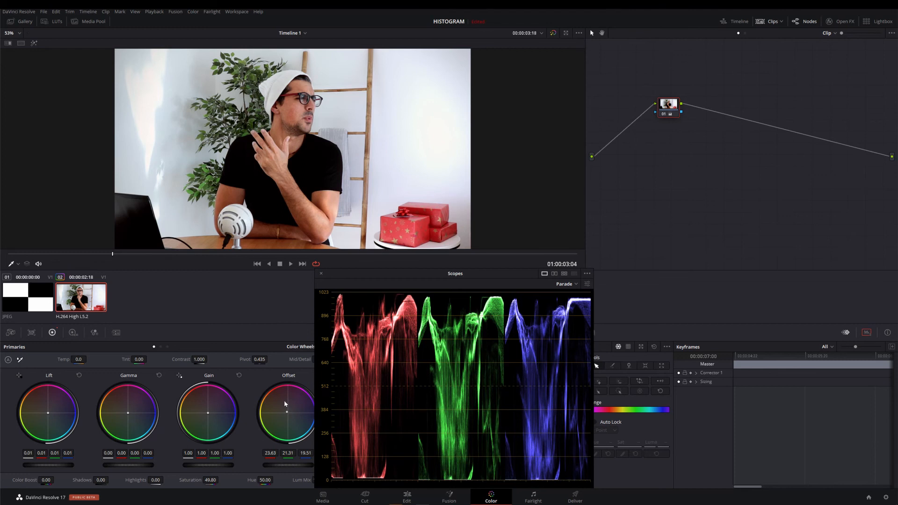
# Change the scope to Vectorscope and move the scopes window off the color wheels and Color Warper.
pyautogui.click(571, 285)
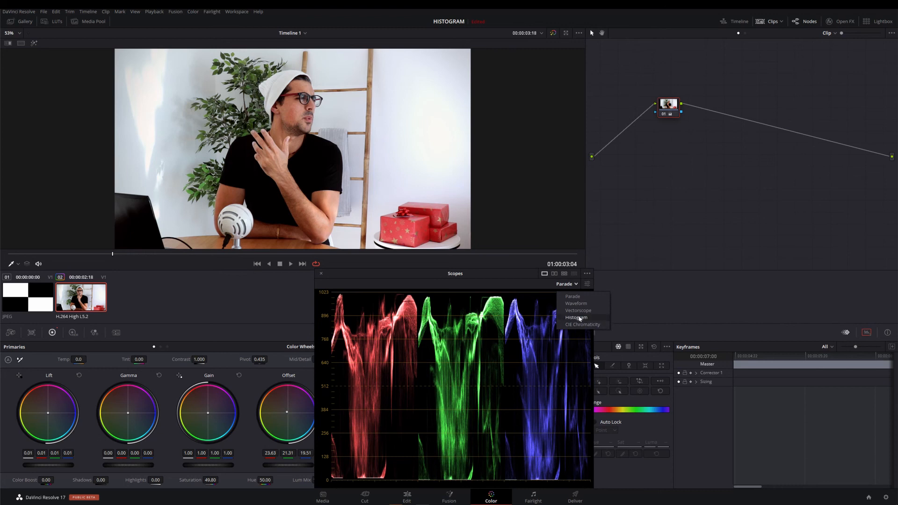
pyautogui.click(578, 310)
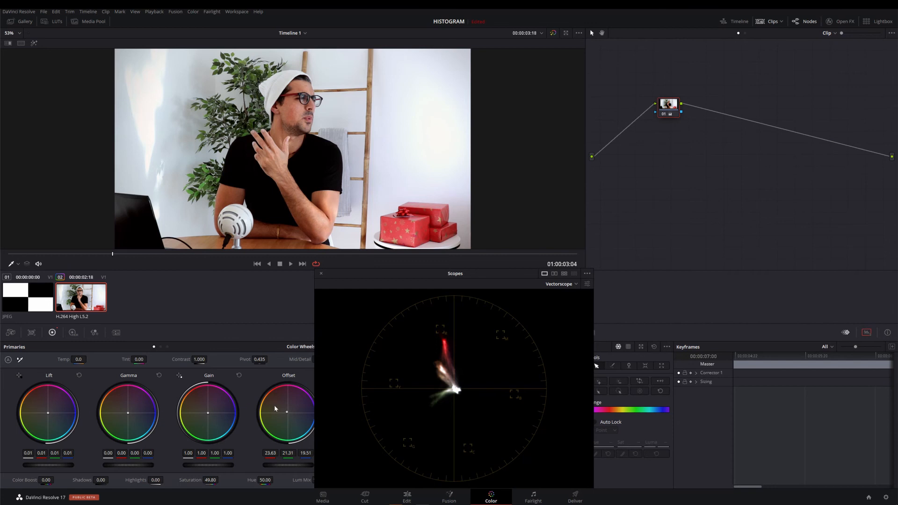
pyautogui.moveTo(351, 275); pyautogui.dragTo(627, 264)
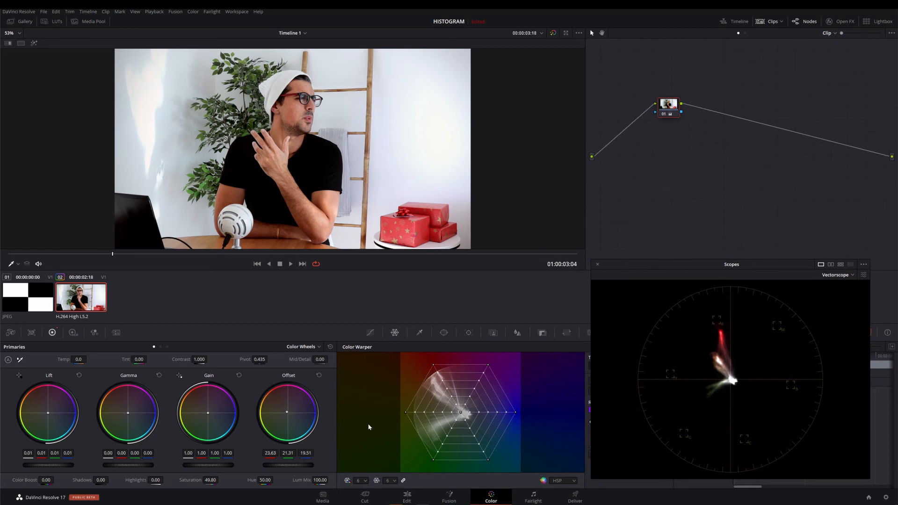
pyautogui.click(442, 380)
# Test Saturation on the vectorscope by raising it to about 75.8, setting it to 50 and lowering it to 0.
pyautogui.moveTo(211, 480); pyautogui.dragTo(220, 480)
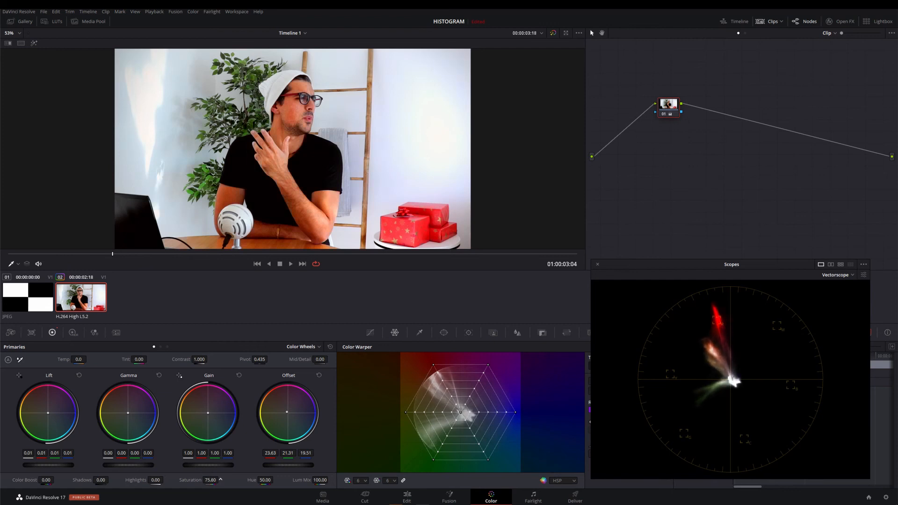
pyautogui.doubleClick(212, 480)
pyautogui.write('50')
pyautogui.press('Return')
pyautogui.moveTo(211, 481); pyautogui.dragTo(169, 481)
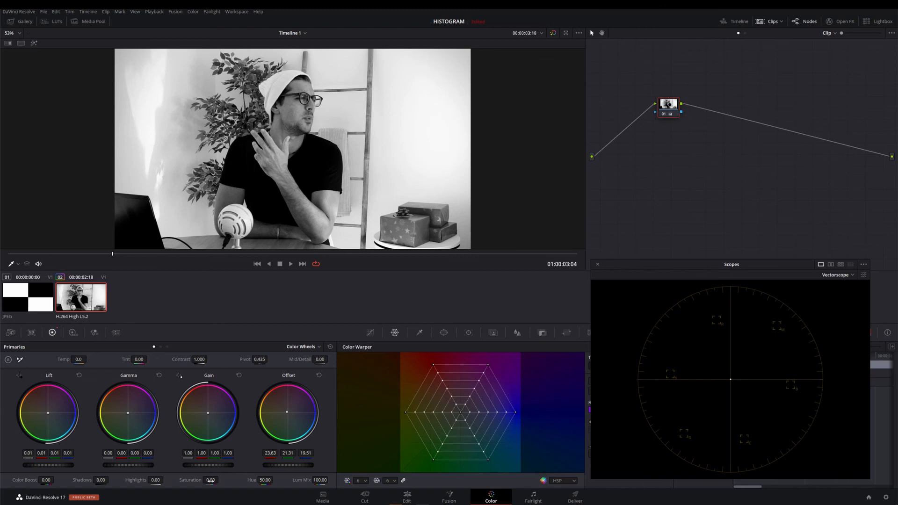
# Reset the Offset wheel and test a blue cast and a warm cast on the vectorscope, resetting Offset after each.
pyautogui.click(319, 376)
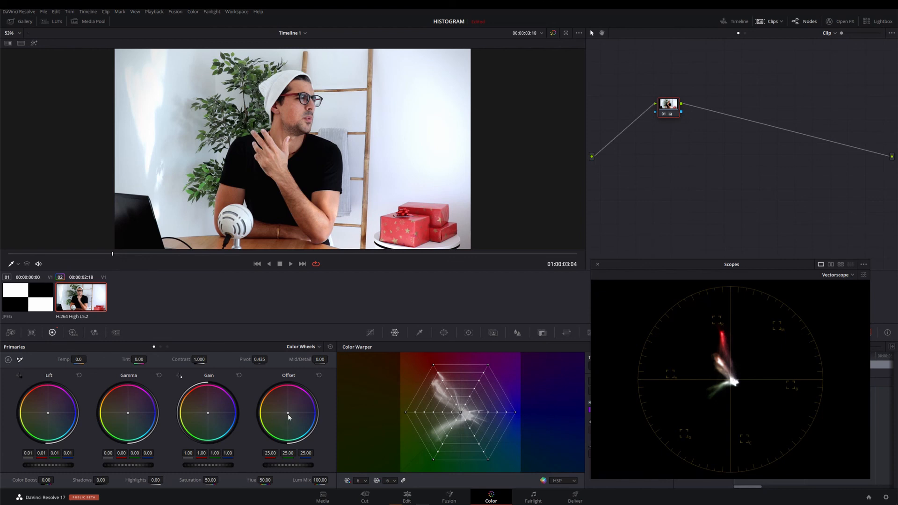
pyautogui.moveTo(288, 416); pyautogui.dragTo(308, 416)
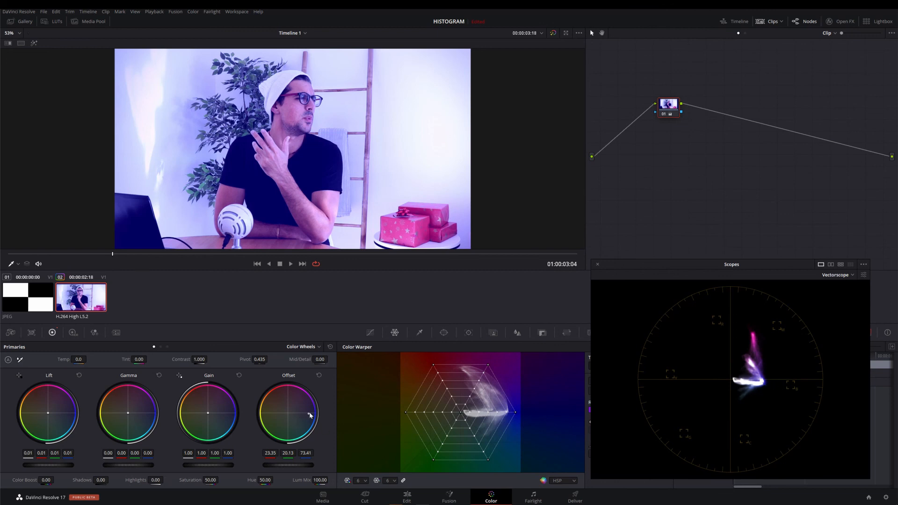
pyautogui.click(319, 375)
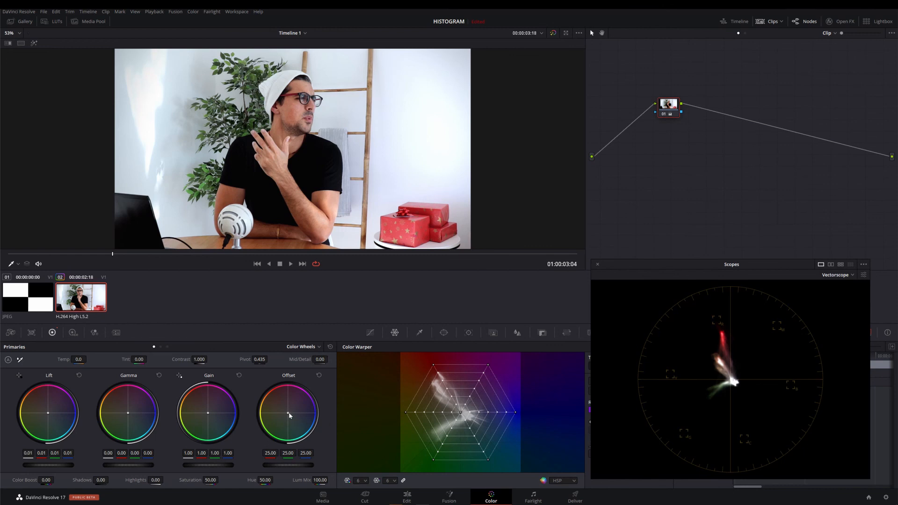
pyautogui.moveTo(289, 415); pyautogui.dragTo(283, 409)
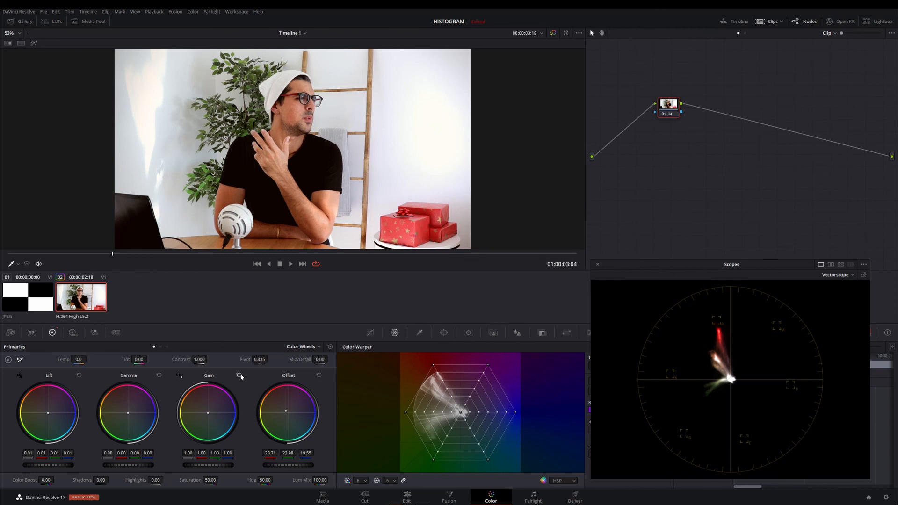
pyautogui.click(319, 375)
# Open the Qualifier palette and show the skin tone indicator on the vectorscope.
pyautogui.click(420, 333)
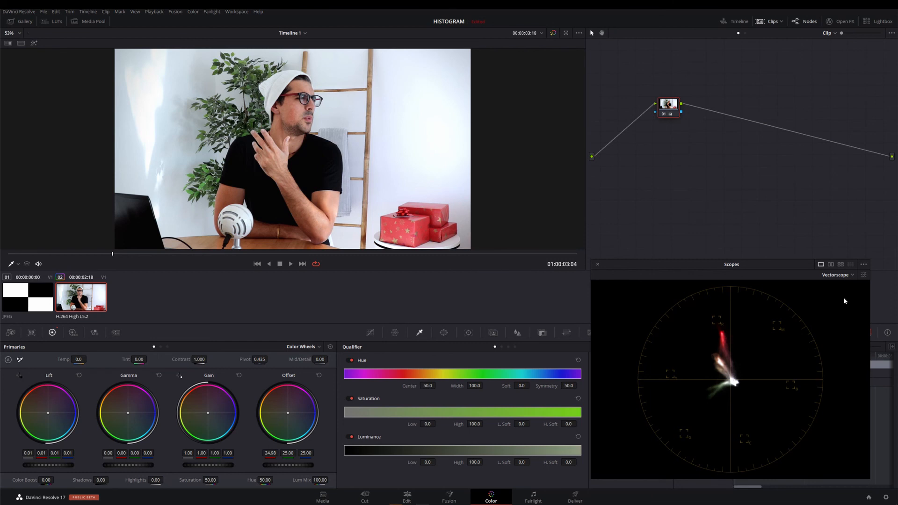
pyautogui.click(863, 276)
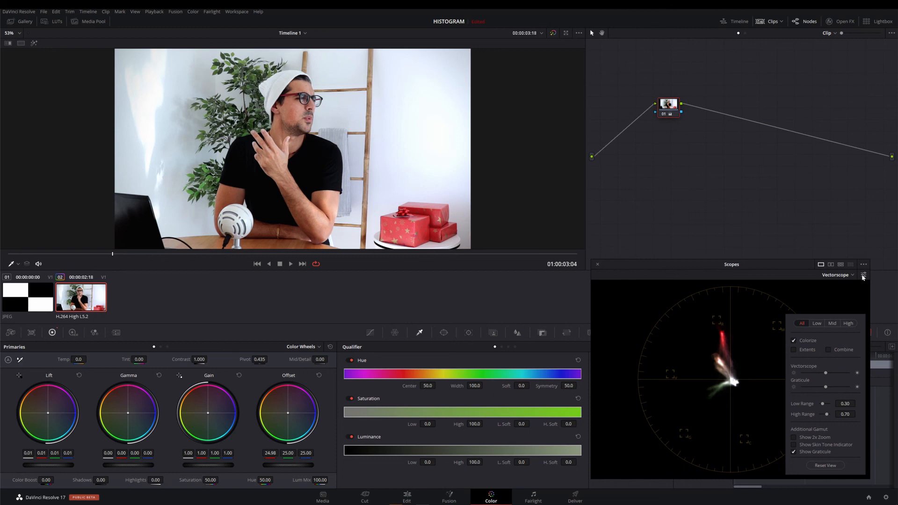
pyautogui.click(793, 445)
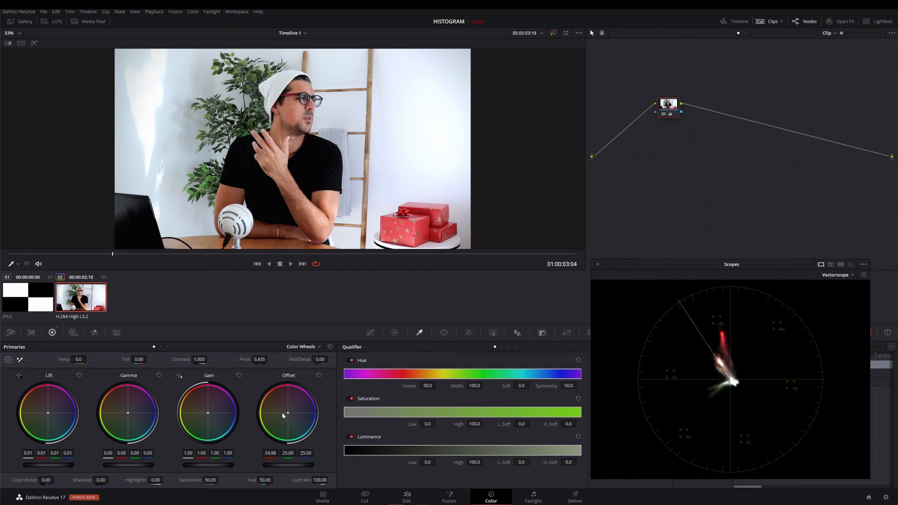
# Nudge the Offset balance toward the skin tone line, to about red 24.64, green 24.65, blue 23.94.
pyautogui.moveTo(289, 415); pyautogui.dragTo(287, 414)
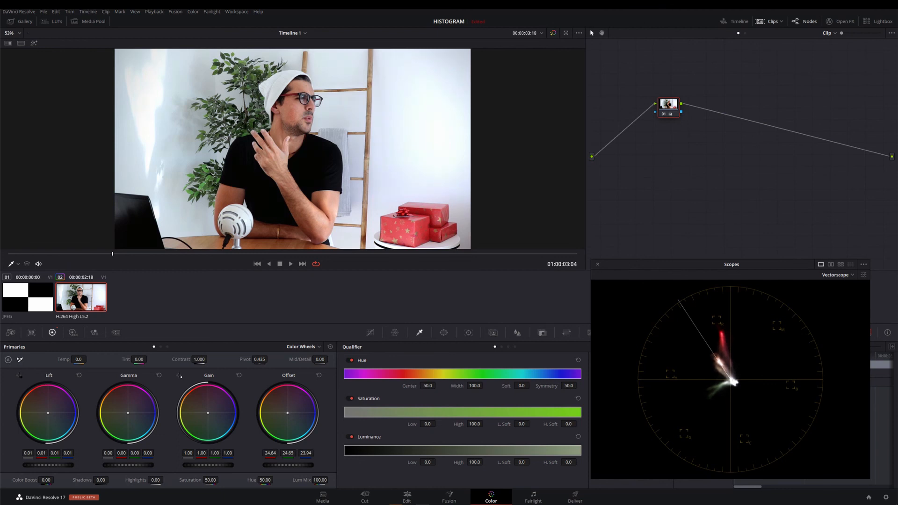